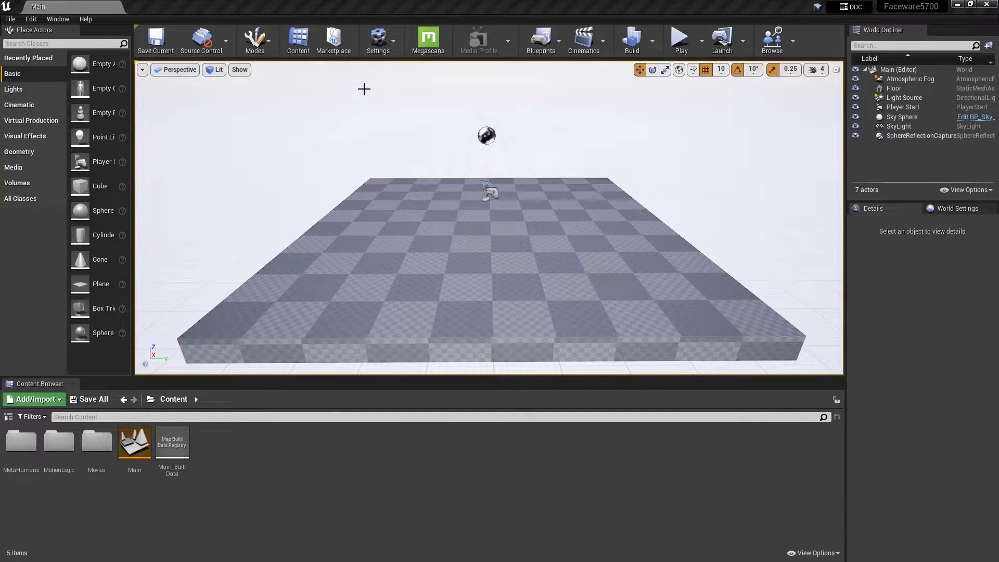
Search the project's plugins for "live" and check whether Live Client for Unreal and Live Link are enabled
{"action": "left_click", "coordinate": [379, 36]}
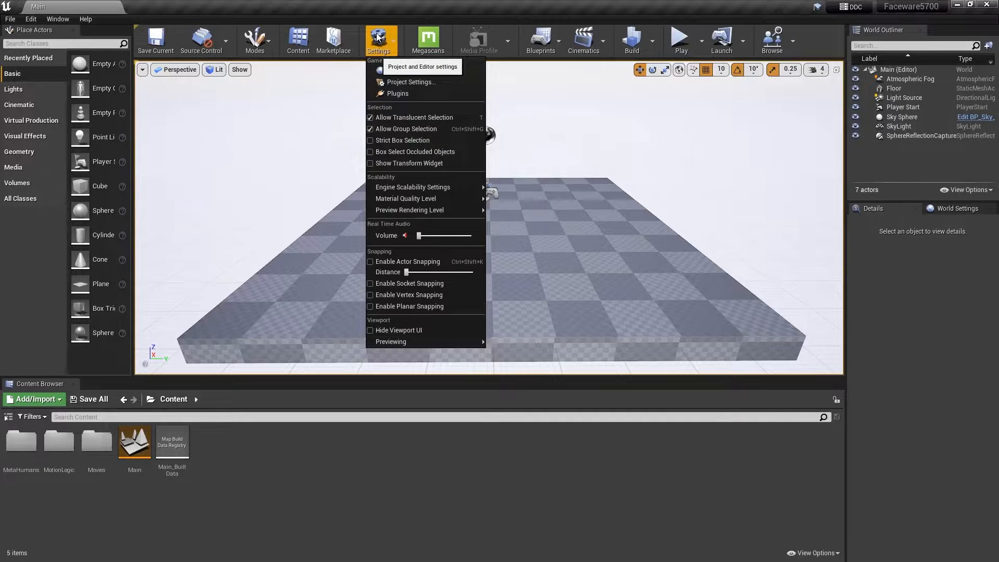
{"action": "left_click", "coordinate": [384, 93]}
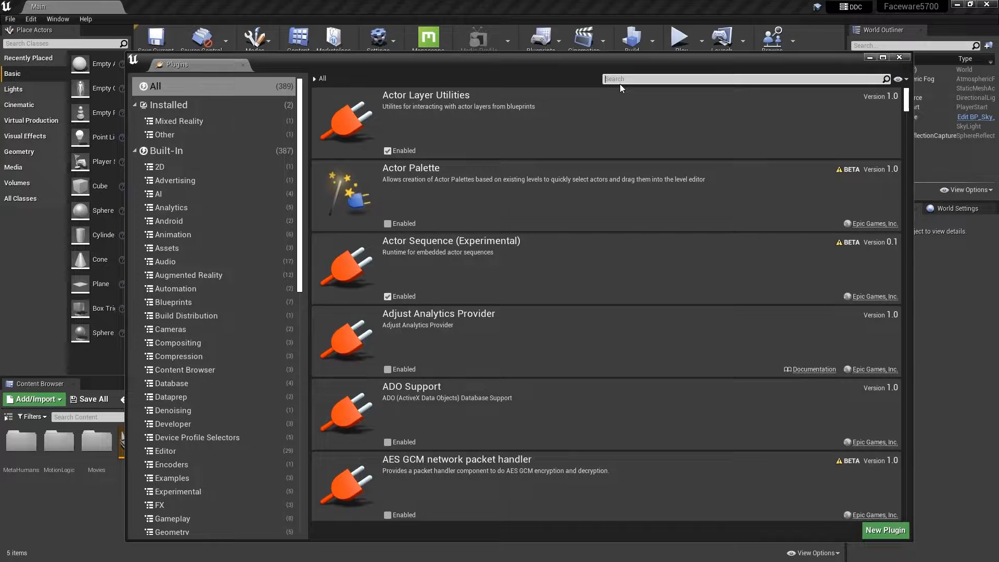
{"action": "type", "text": "live"}
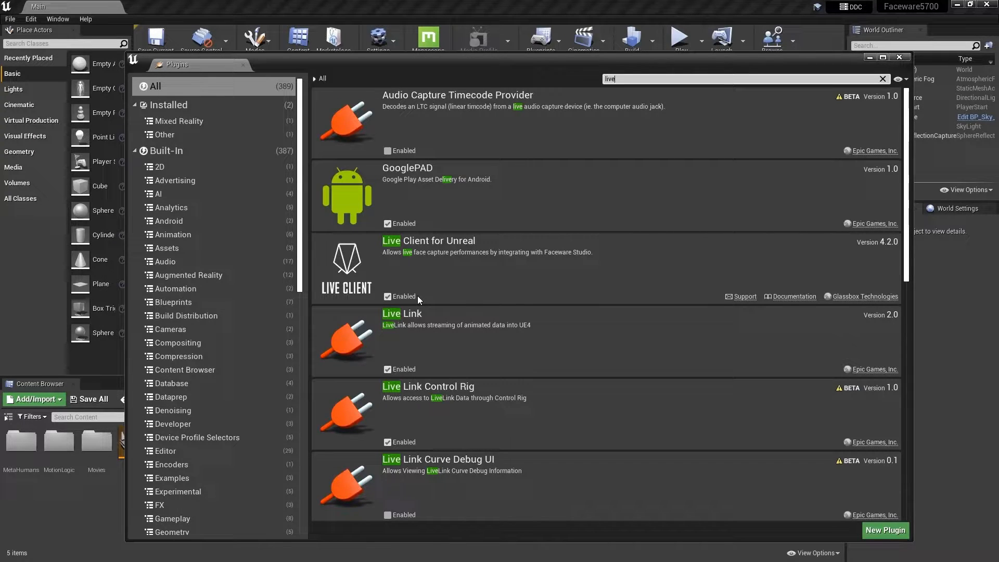
{"action": "left_click", "coordinate": [899, 57]}
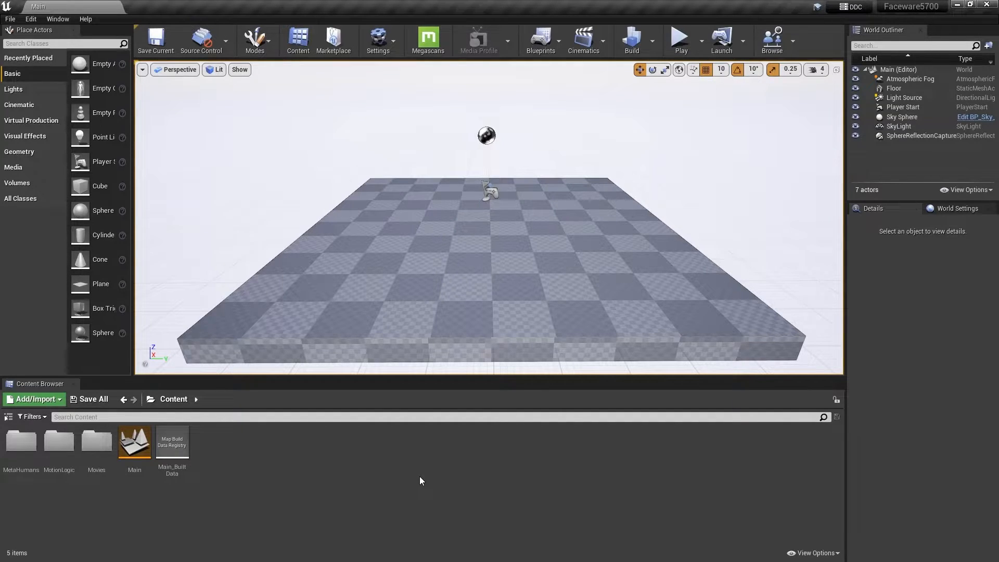
Duplicate the BP_Danielle blueprint in the MetaHumans/Danielle folder as BP_Danielle_FWS and save it
{"action": "double_click", "coordinate": [25, 443]}
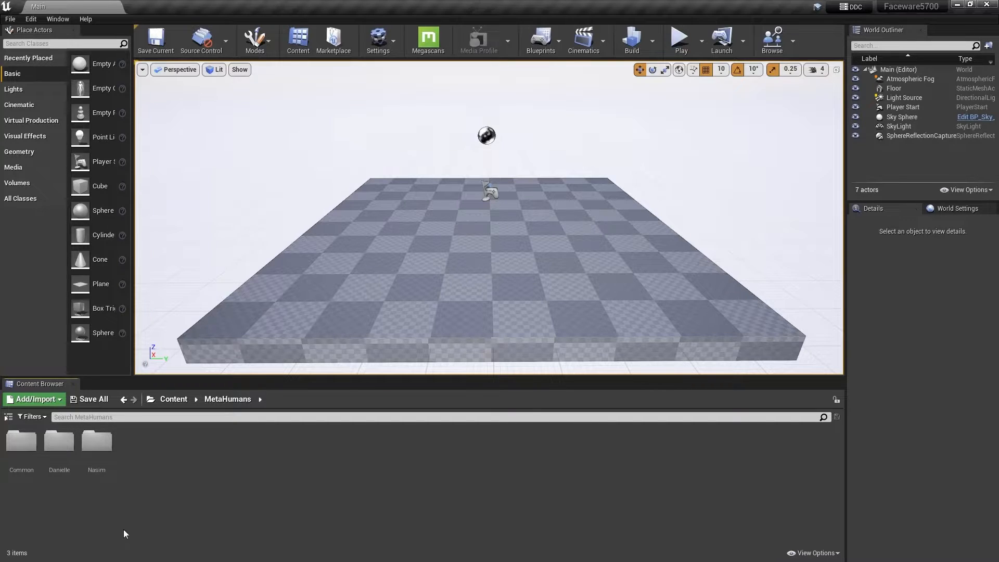
{"action": "double_click", "coordinate": [59, 442]}
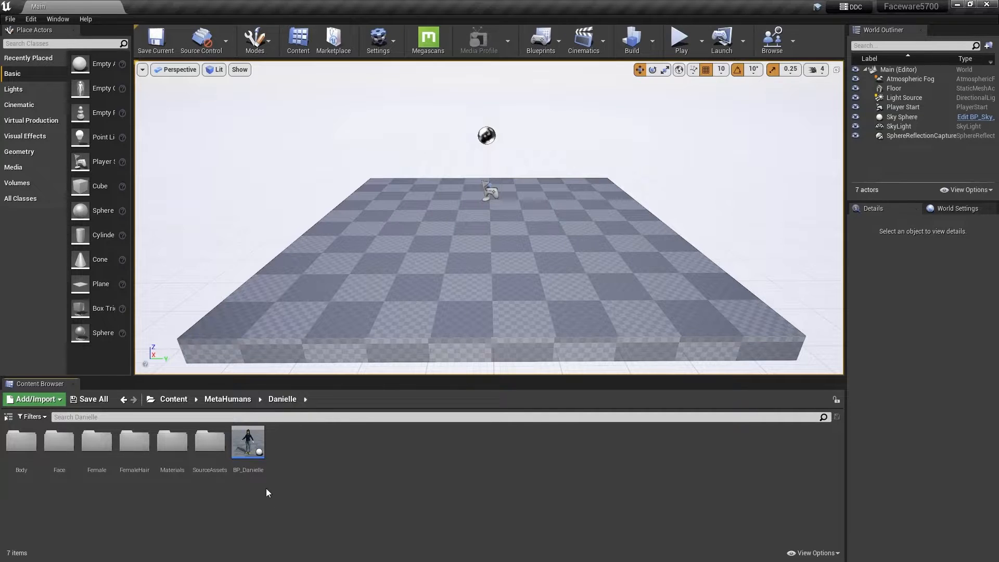
{"action": "left_click", "coordinate": [248, 443]}
{"action": "key", "text": "ctrl+w"}
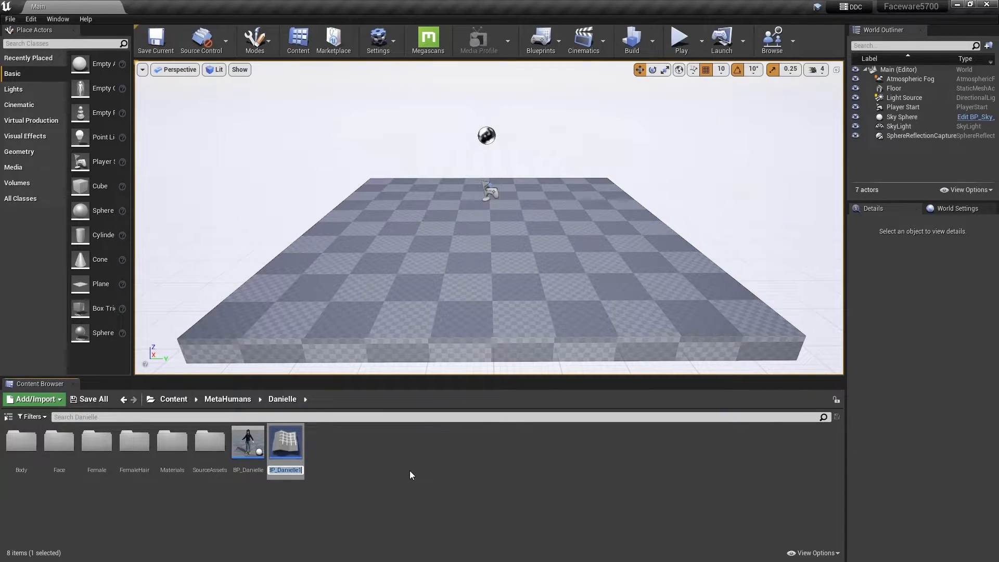
{"action": "key", "text": "Return"}
{"action": "key", "text": "BackSpace"}
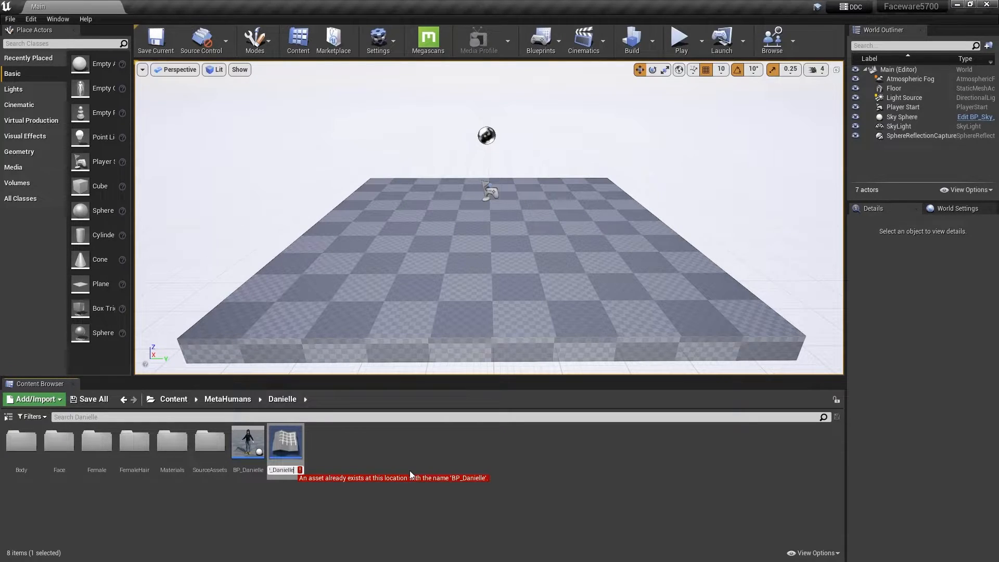
{"action": "type", "text": "_F"}
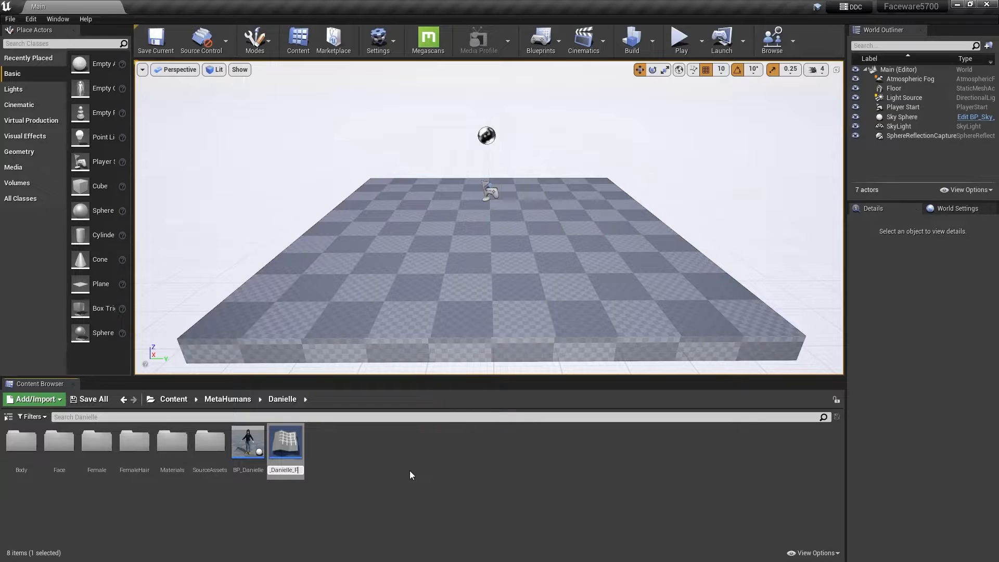
{"action": "type", "text": "WS"}
{"action": "key", "text": "Return"}
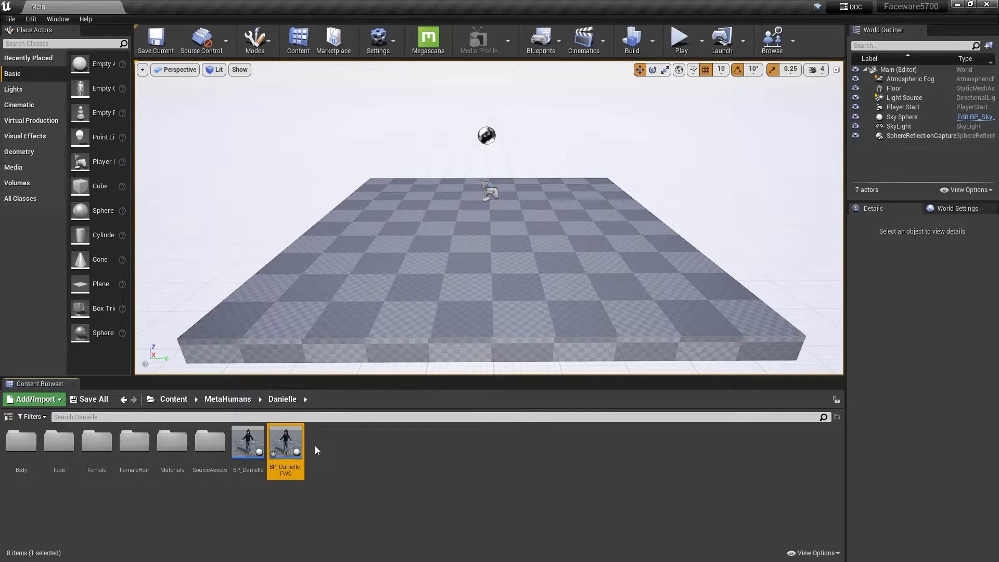
{"action": "key", "text": "ctrl+s"}
Open the BP_Danielle_FWS blueprint and add a Faceware Live component to it
{"action": "double_click", "coordinate": [289, 446]}
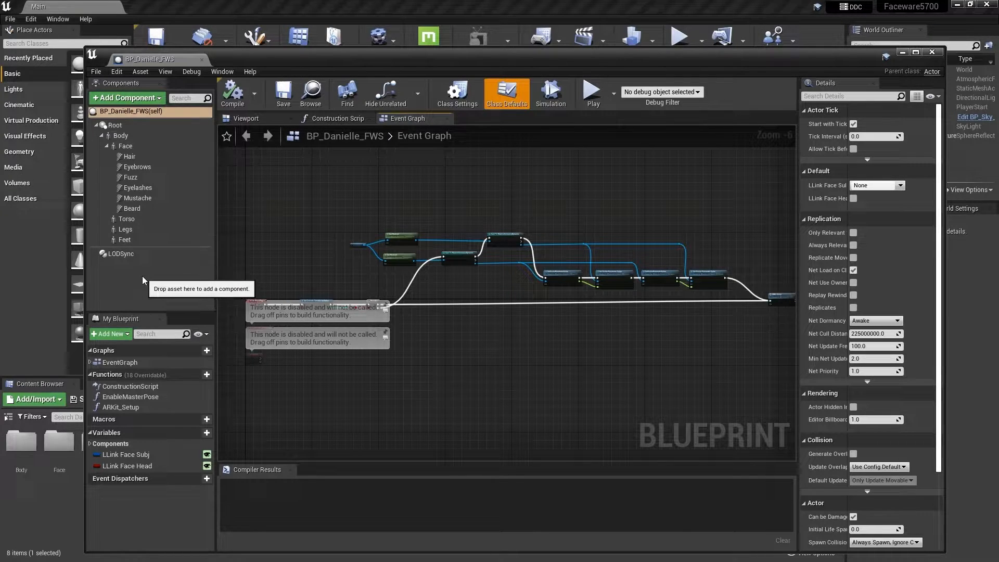
{"action": "left_click", "coordinate": [103, 101]}
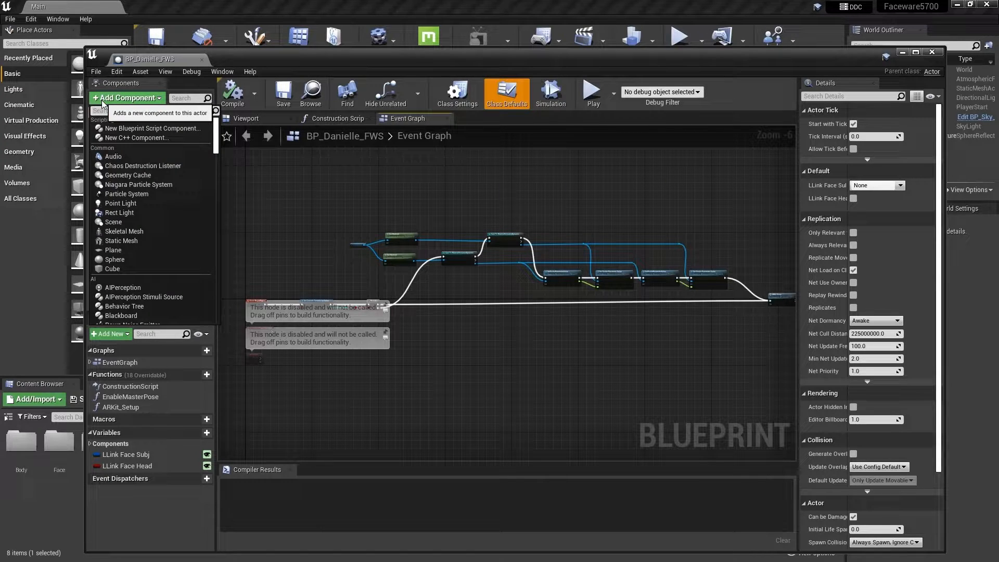
{"action": "type", "text": "face"}
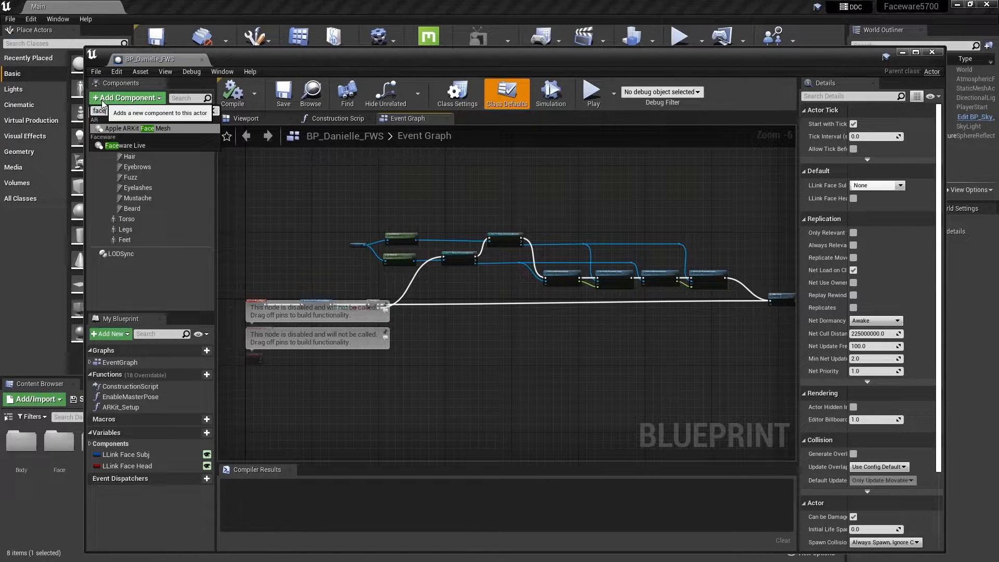
{"action": "left_click", "coordinate": [141, 146]}
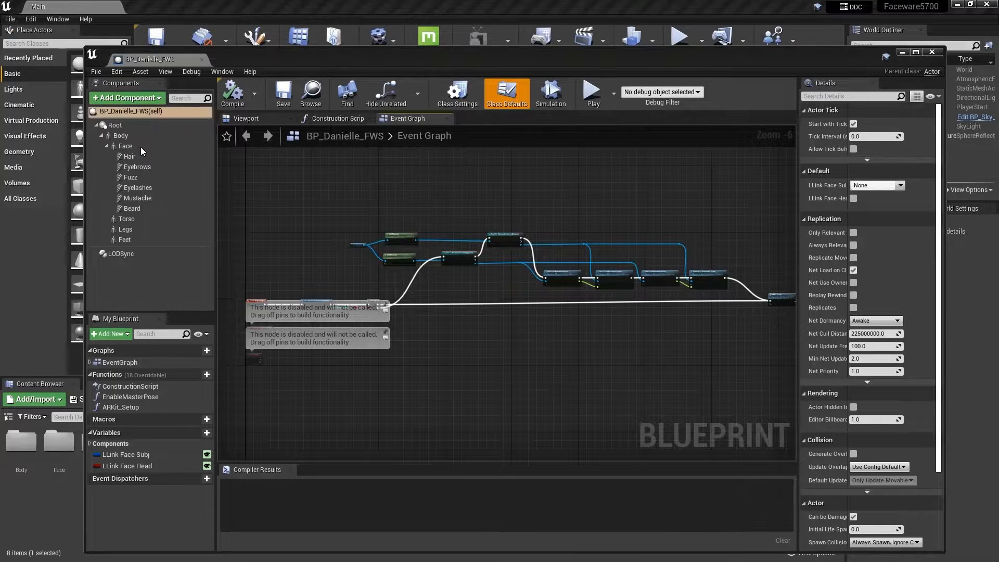
{"action": "left_click", "coordinate": [154, 289]}
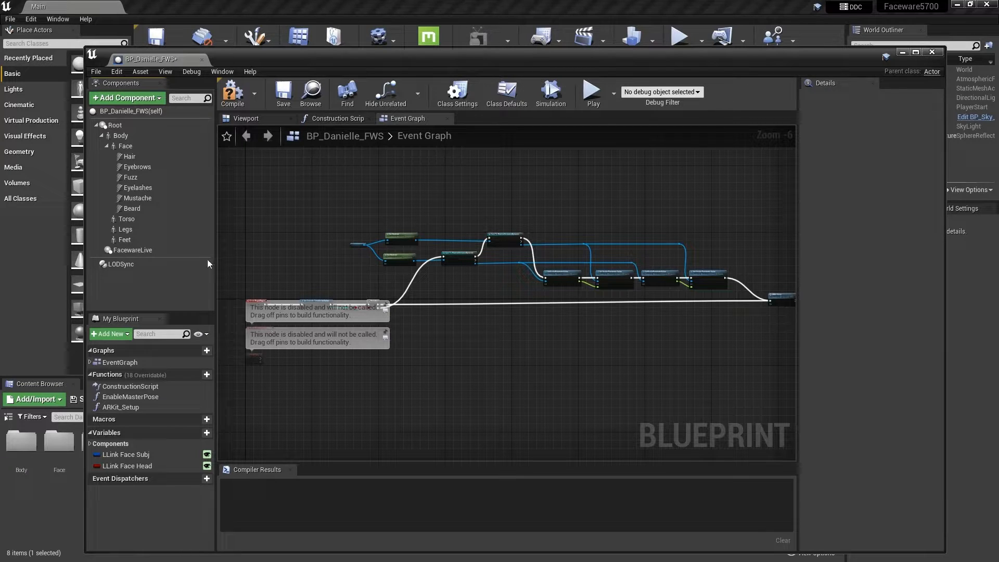
Compare the FacewareLive component's address and port settings with the streaming port in Faceware Studio, then return to Unreal Editor
{"action": "left_click", "coordinate": [158, 252]}
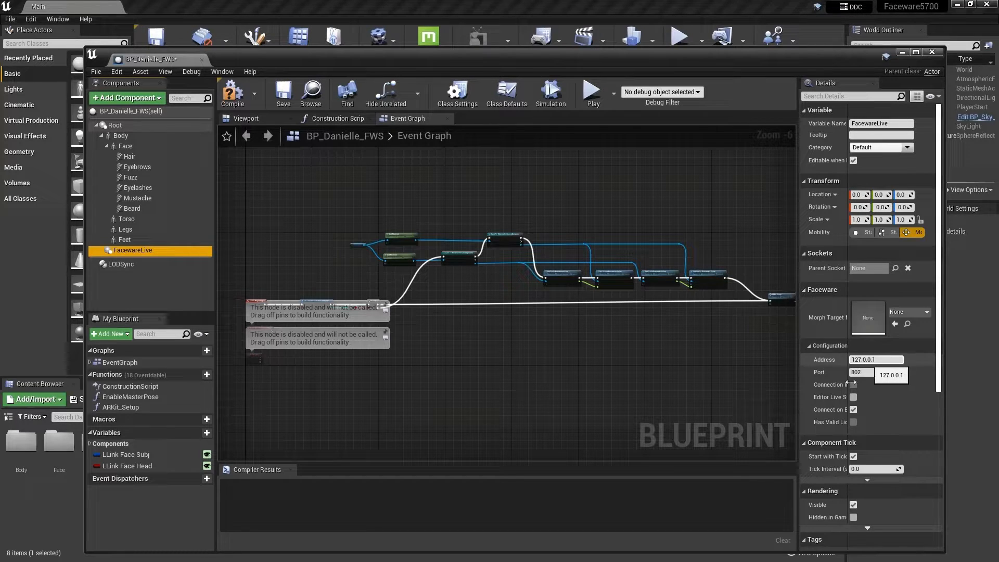
{"action": "key", "text": "alt+Tab"}
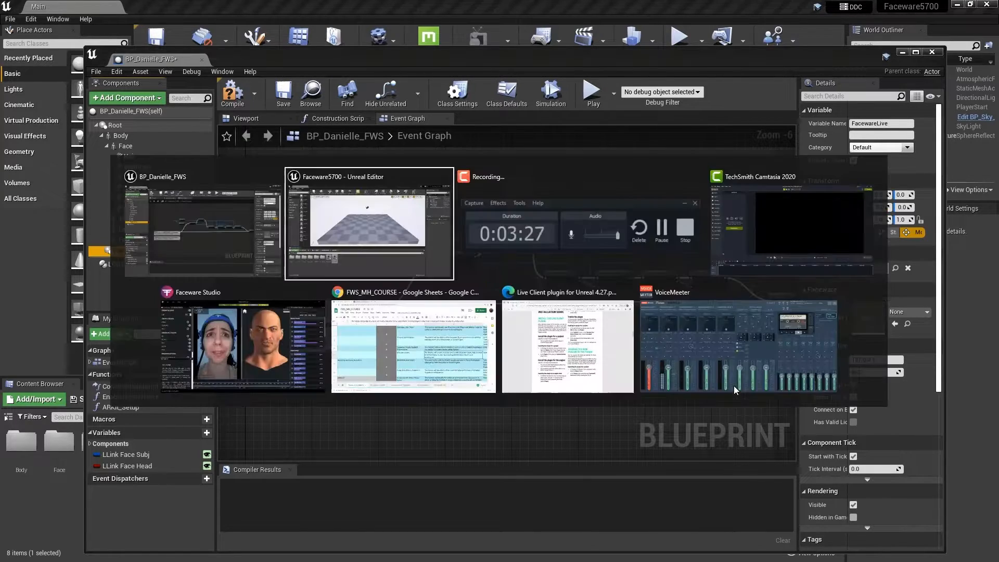
{"action": "left_click", "coordinate": [224, 359]}
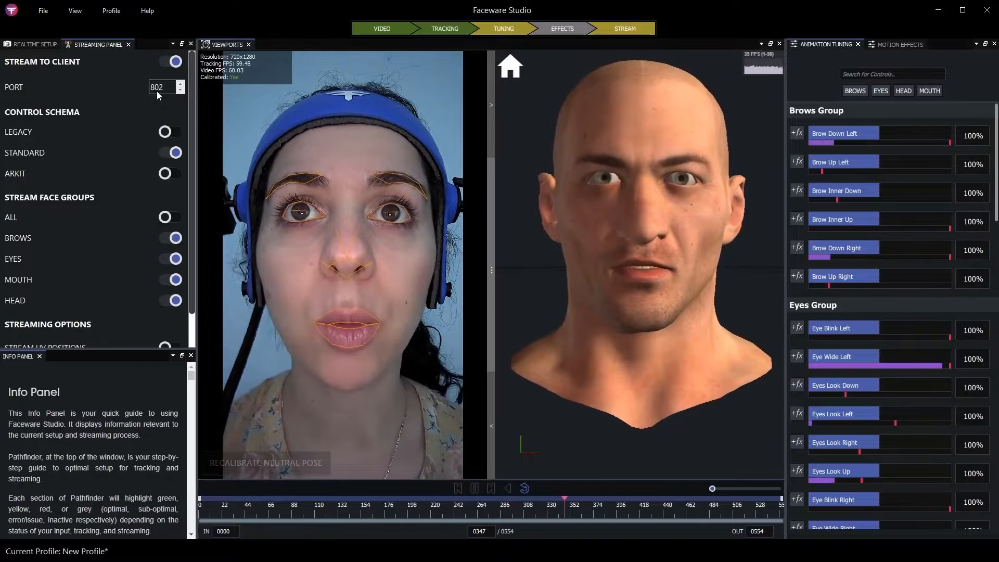
{"action": "key", "text": "alt+Tab"}
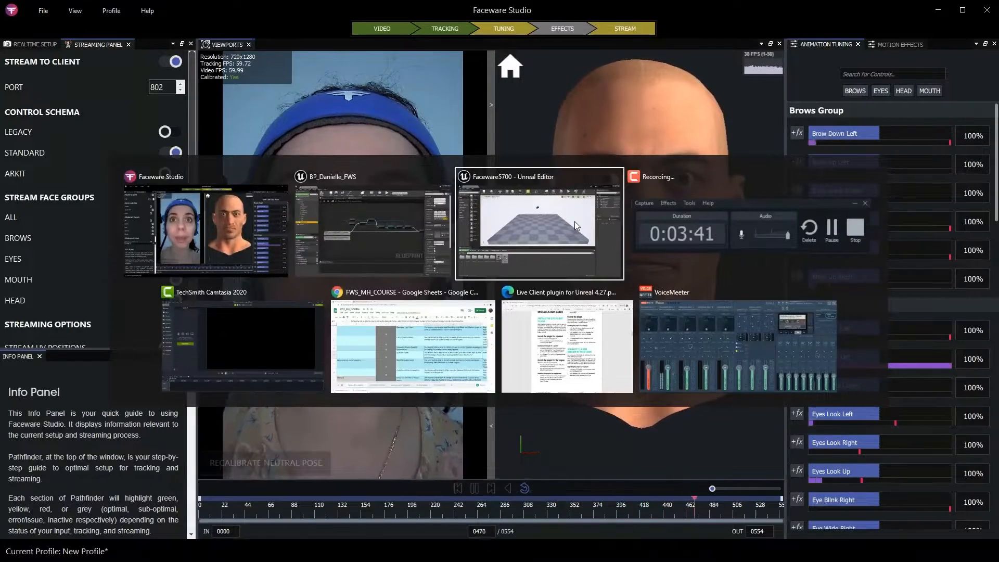
{"action": "left_click", "coordinate": [574, 220]}
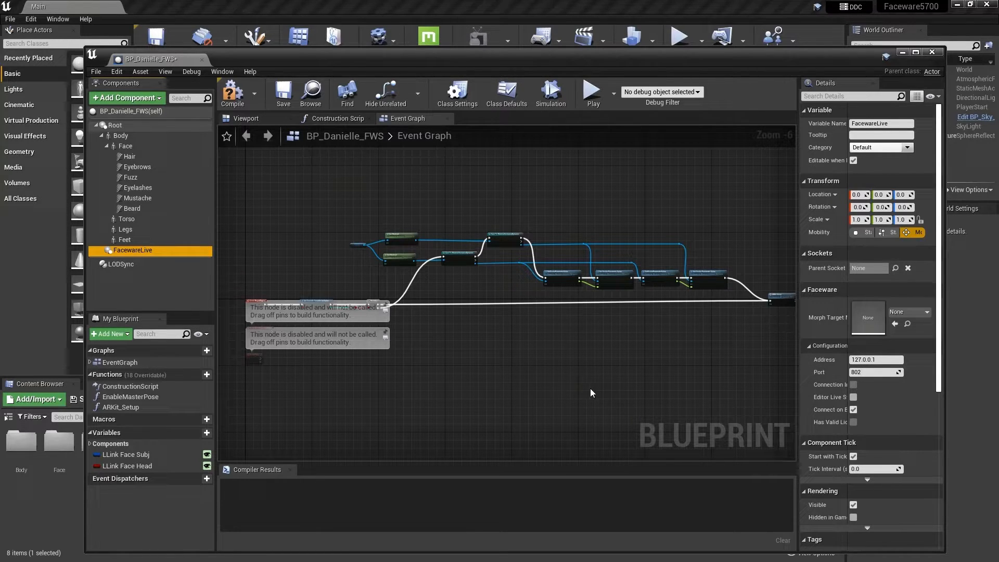
Set the Face component's Anim Class to ABP_FW_Metahuman_Face
{"action": "mouse_move", "coordinate": [142, 253]}
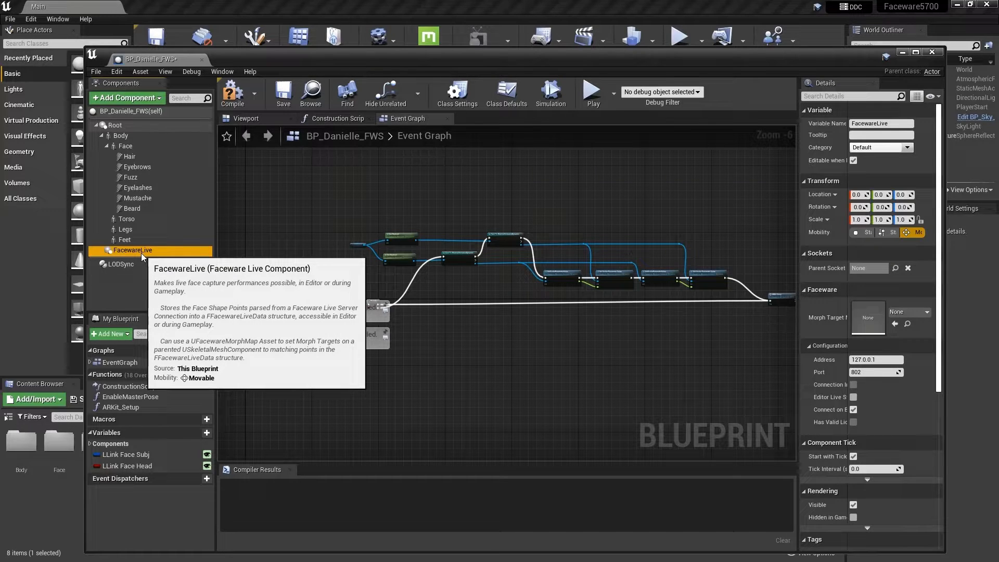
{"action": "left_click", "coordinate": [129, 147]}
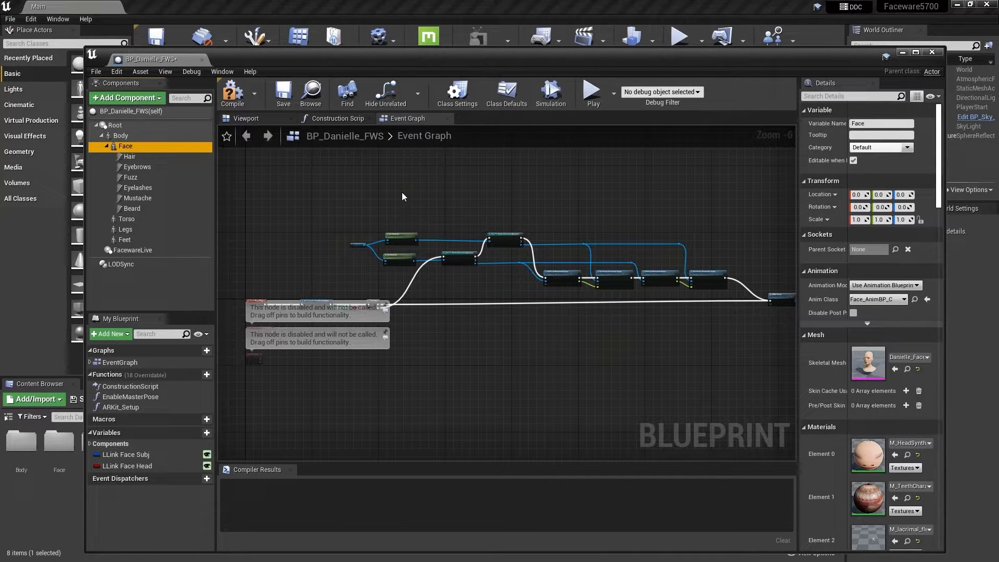
{"action": "mouse_move", "coordinate": [125, 151]}
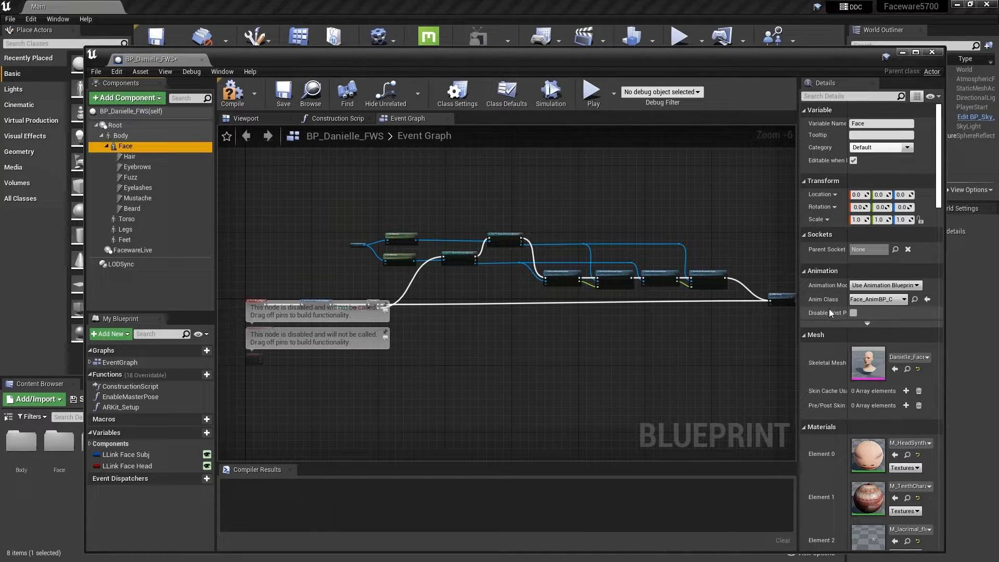
{"action": "mouse_move", "coordinate": [818, 292]}
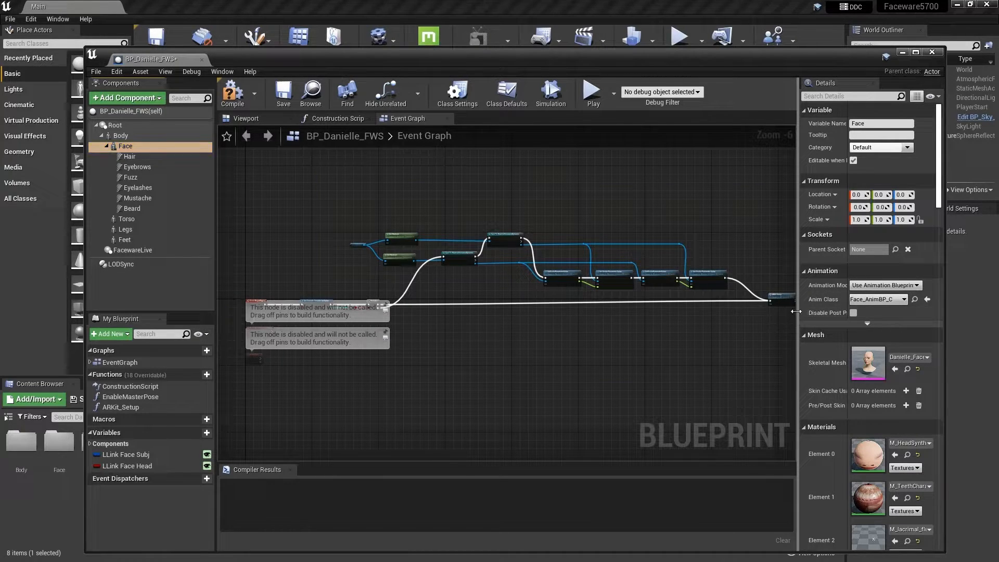
{"action": "left_click_drag", "start_coordinate": [798, 316], "coordinate": [720, 323]}
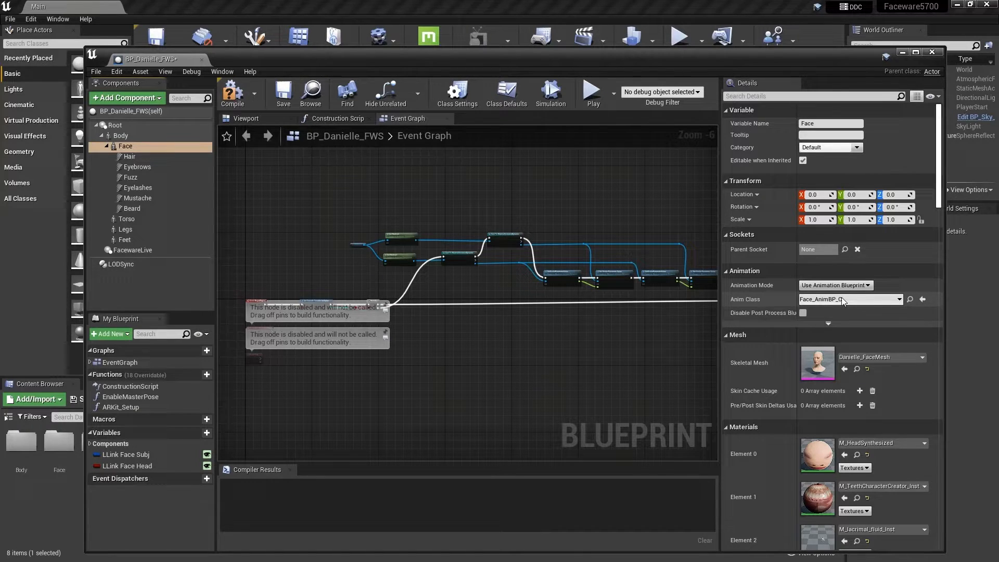
{"action": "left_click", "coordinate": [899, 300]}
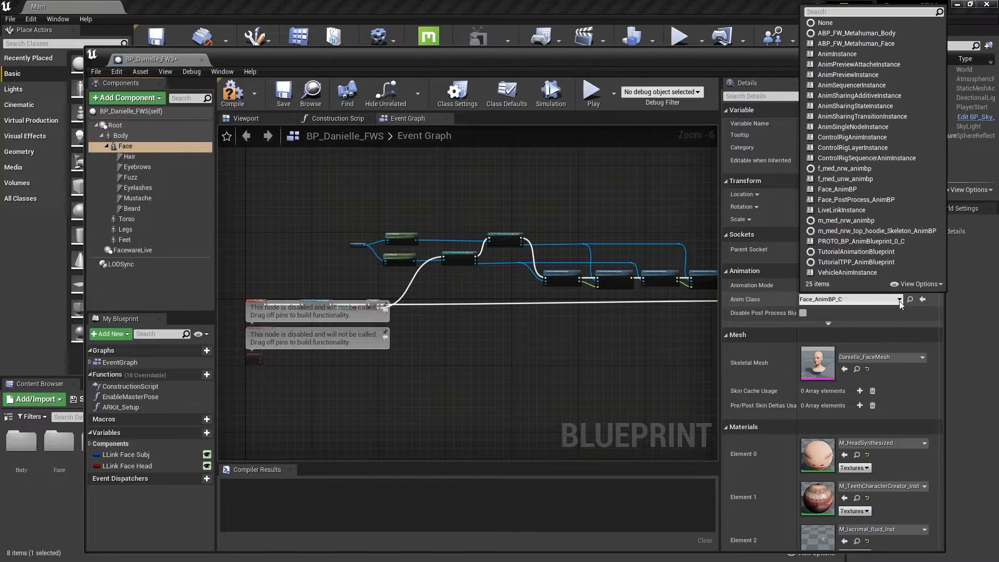
{"action": "type", "text": "Face"}
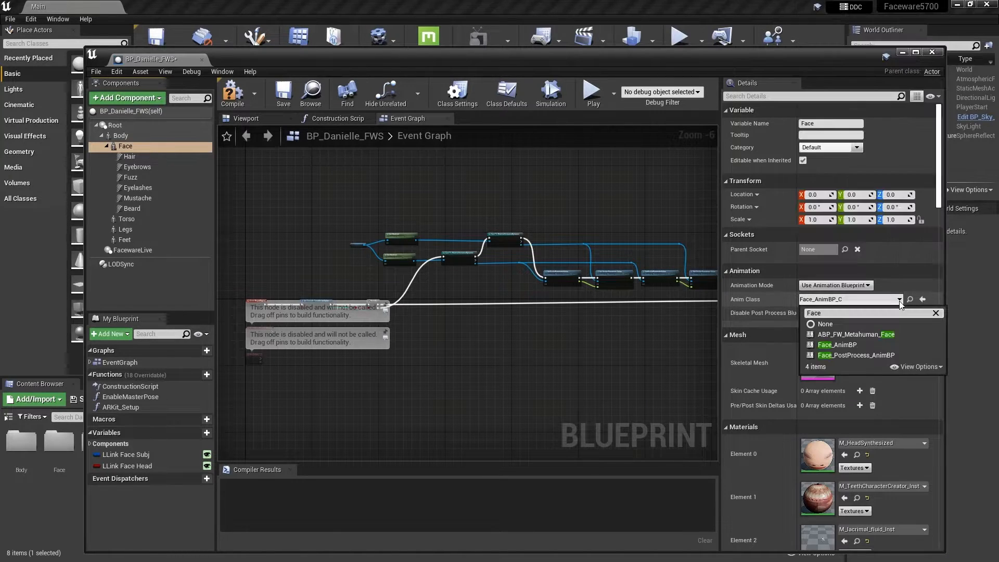
{"action": "left_click", "coordinate": [856, 334]}
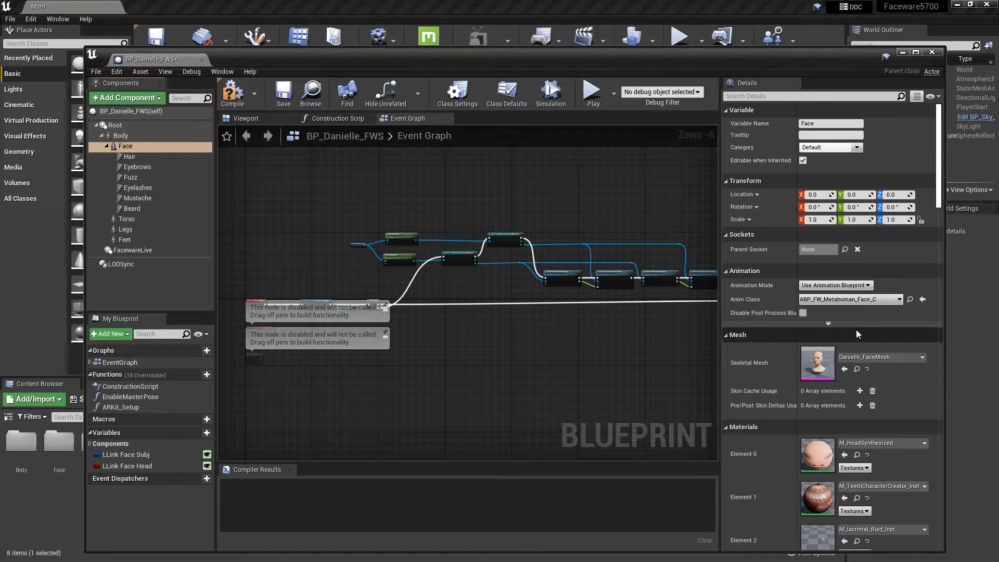
Compile and save the BP_Danielle_FWS blueprint, and close its editor
{"action": "left_click", "coordinate": [232, 95]}
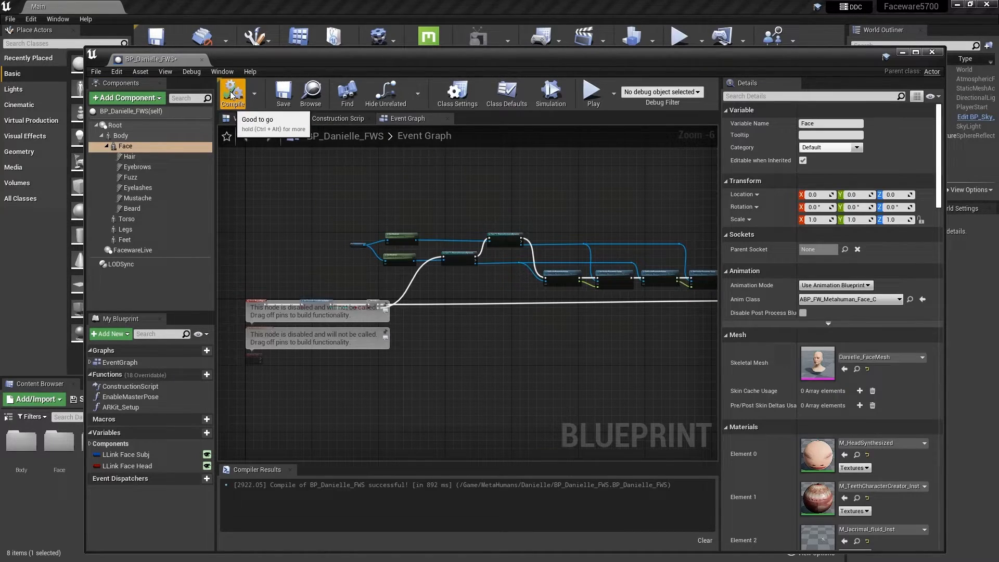
{"action": "left_click", "coordinate": [284, 96]}
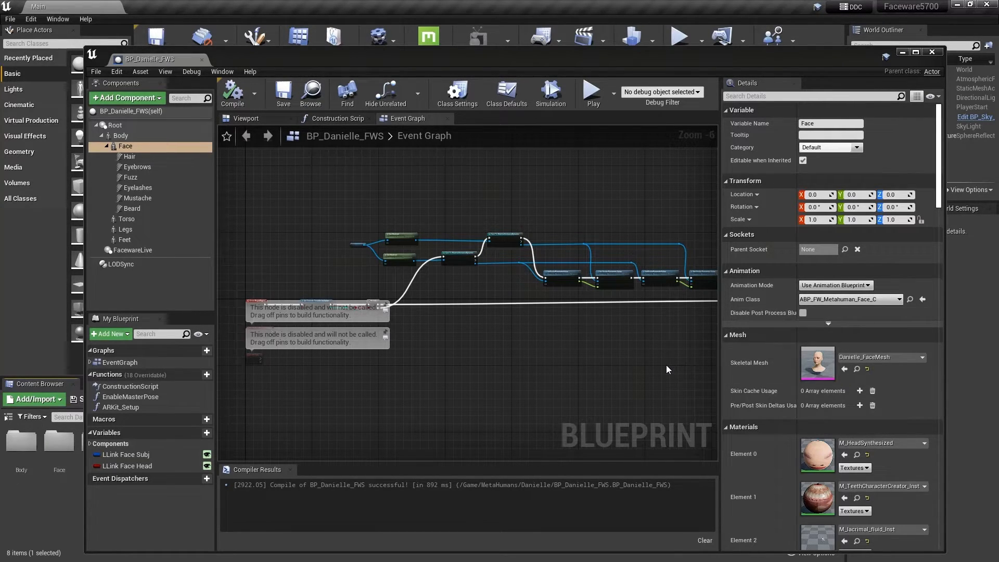
{"action": "left_click", "coordinate": [929, 53]}
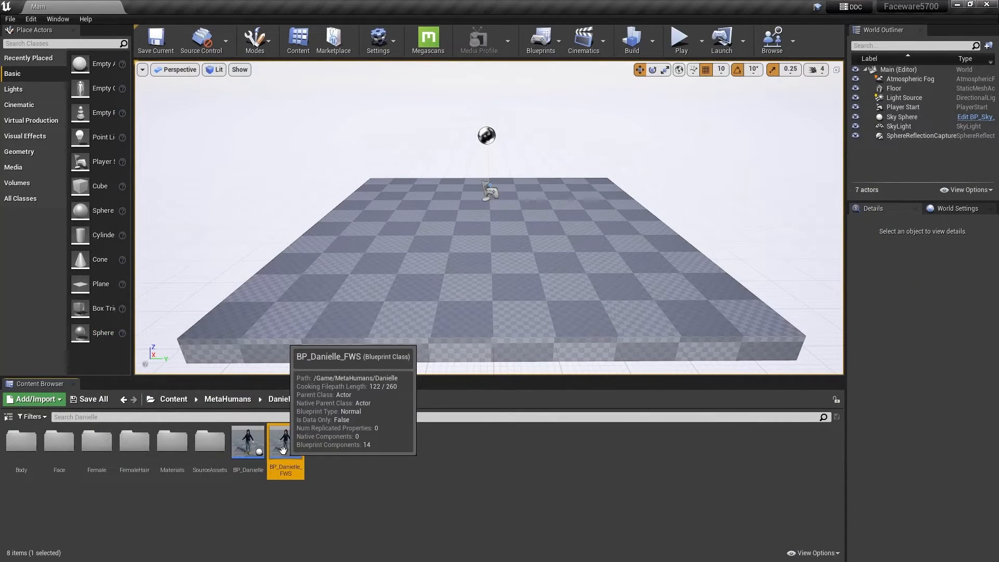
Place BP_Danielle_FWS on the floor in the level and rotate it 90° about the Z axis to face the camera
{"action": "left_click_drag", "start_coordinate": [282, 449], "coordinate": [391, 239]}
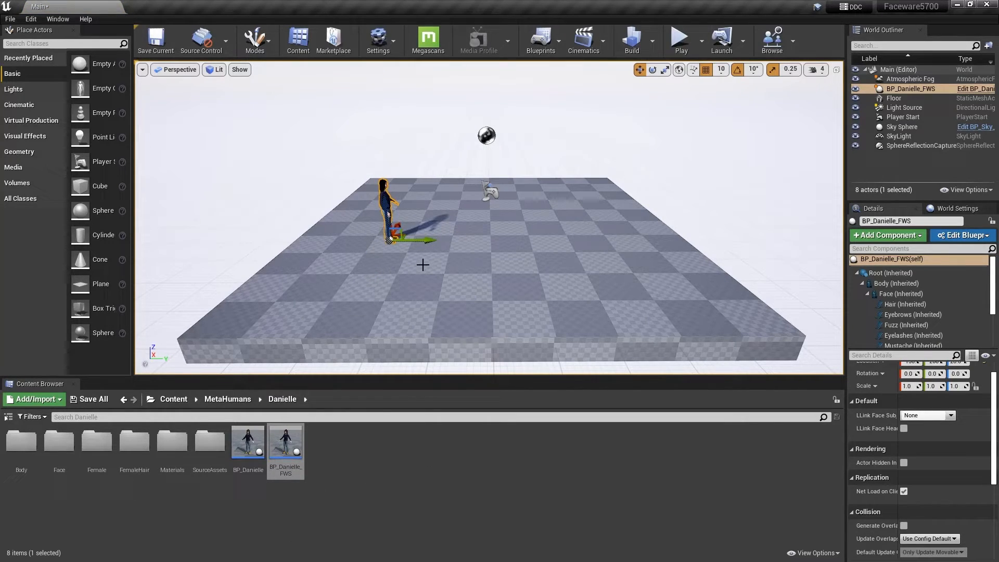
{"action": "scroll", "coordinate": [416, 274], "scroll_direction": "up", "scroll_amount": 4}
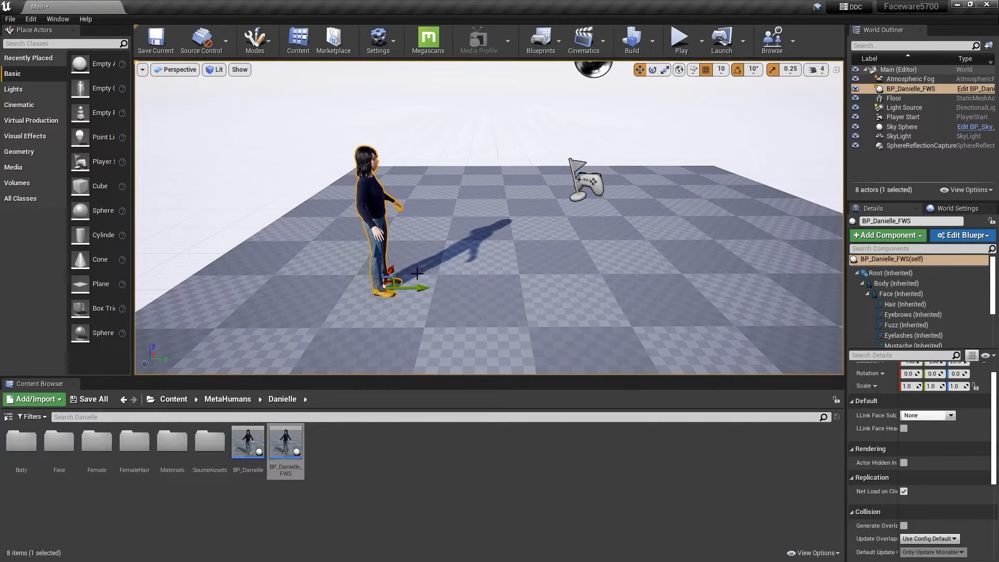
{"action": "key", "text": "e"}
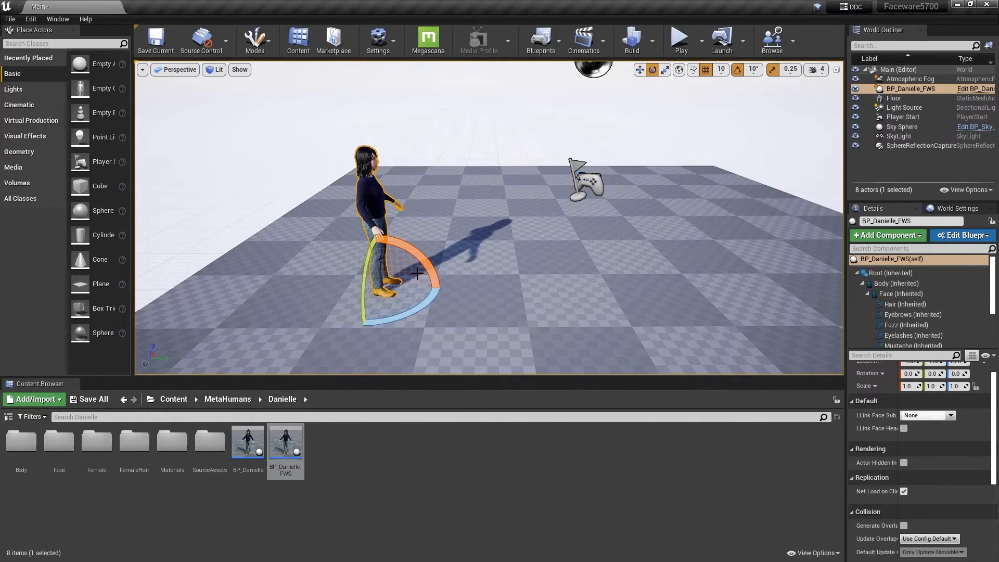
{"action": "left_click_drag", "start_coordinate": [417, 273], "coordinate": [531, 291]}
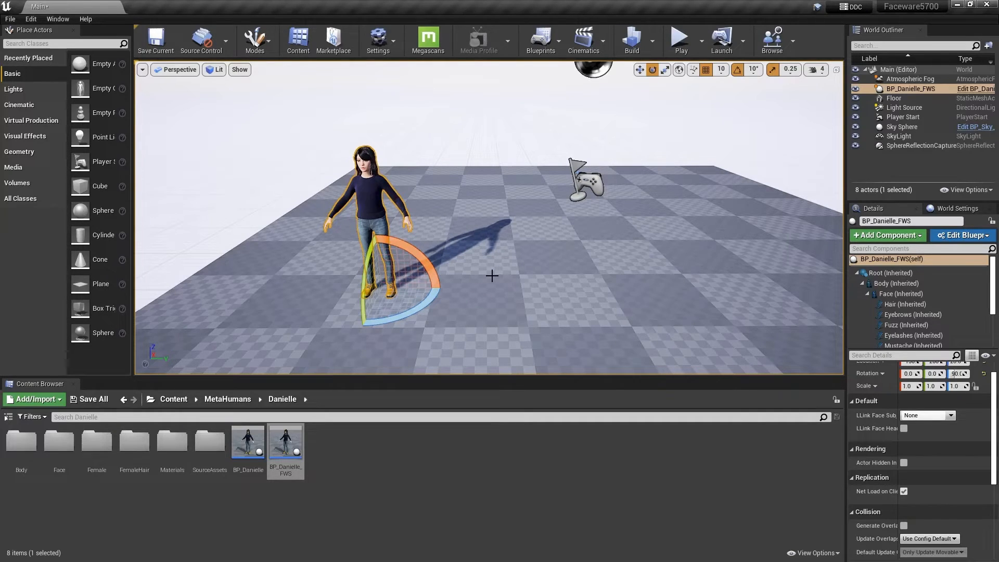
Run the level in Simulate mode and frame the MetaHuman's upper body and face in the viewport to check the streamed animation
{"action": "left_click", "coordinate": [702, 46]}
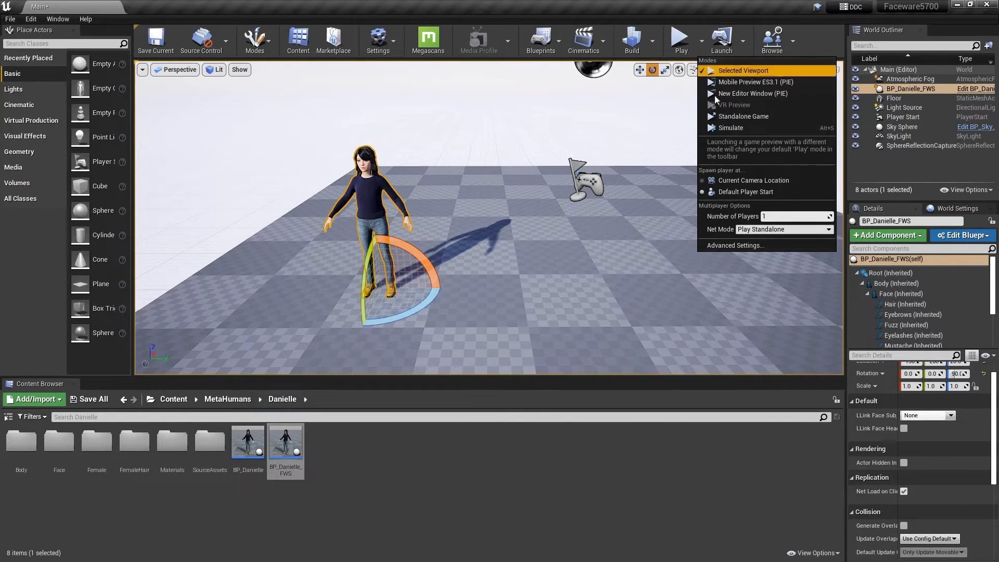
{"action": "left_click", "coordinate": [719, 128]}
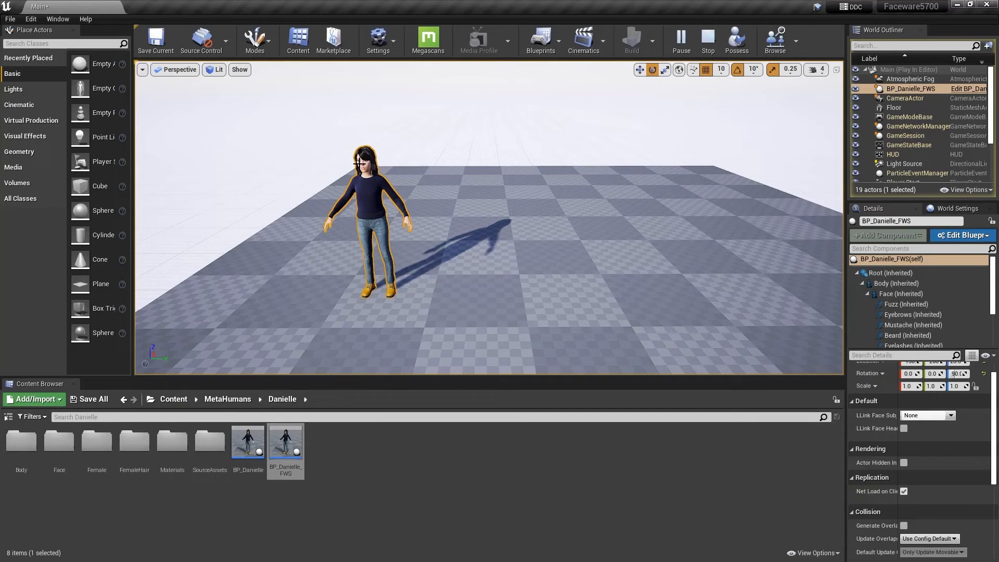
{"action": "scroll", "coordinate": [359, 164], "scroll_direction": "up", "scroll_amount": 3}
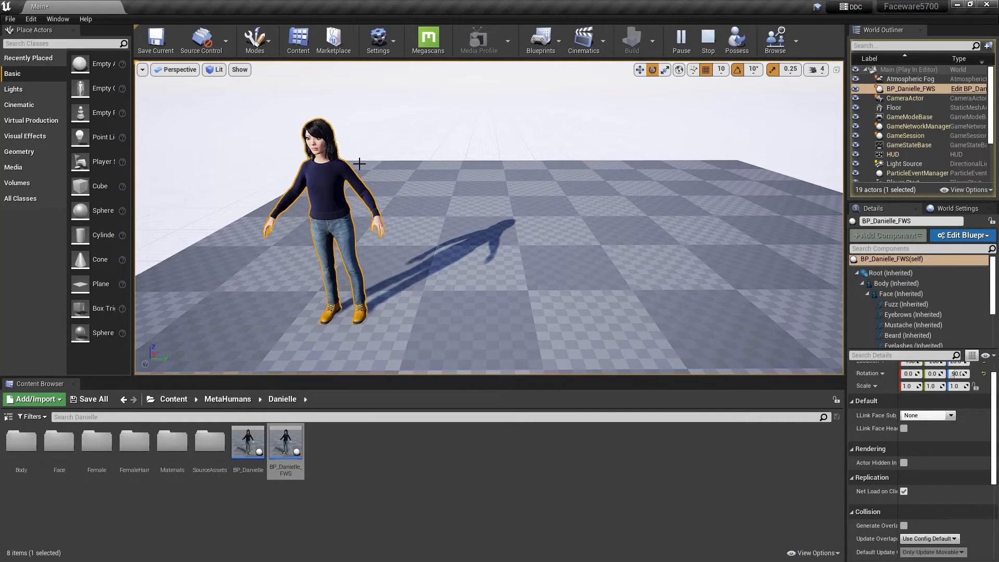
{"action": "right_click_drag", "start_coordinate": [359, 164], "coordinate": [359, 163]}
{"action": "key", "text": "a"}
{"action": "key", "text": "w"}
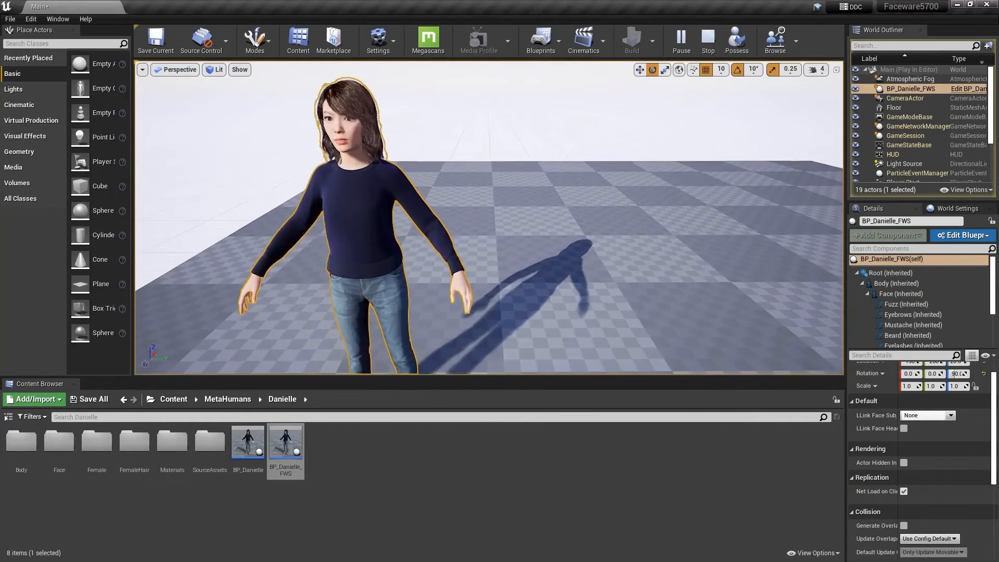
{"action": "middle_click_drag", "start_coordinate": [359, 164], "coordinate": [466, 193]}
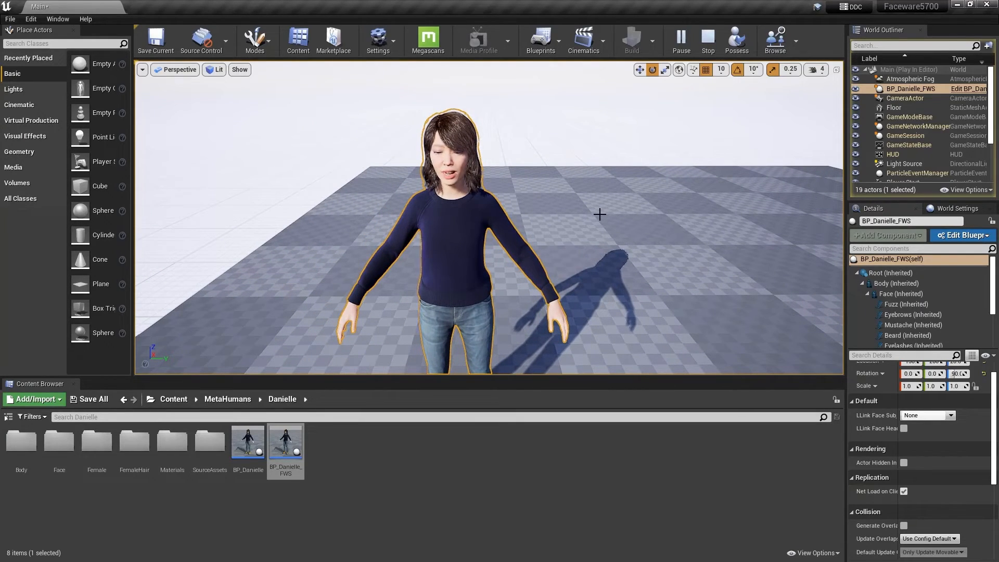
{"action": "left_click_drag", "start_coordinate": [602, 217], "coordinate": [602, 201], "text": "alt"}
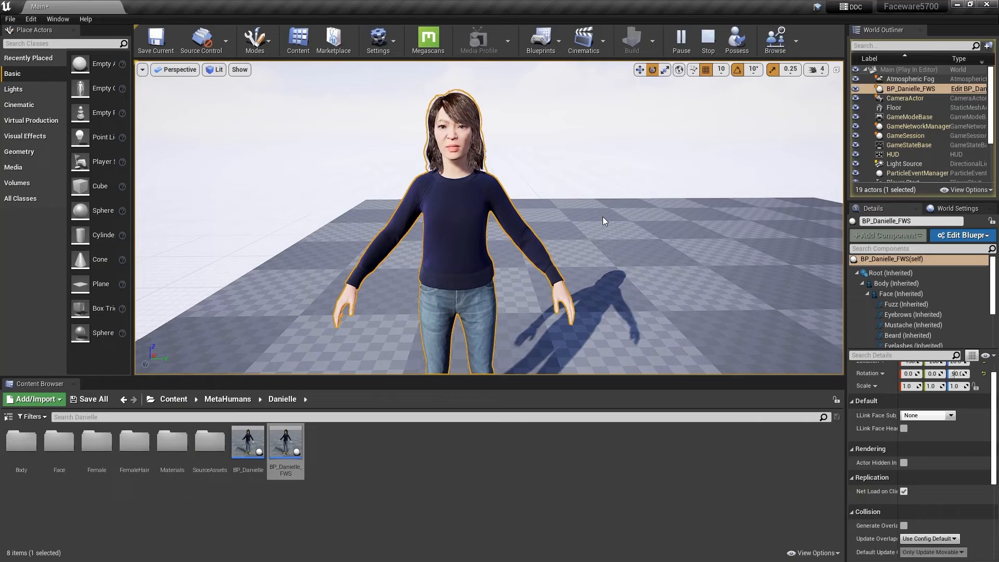
Switch to Faceware Studio, restore its window to a smaller size, and place it below the MetaHuman's head so both faces are visible
{"action": "key", "text": "alt+Tab"}
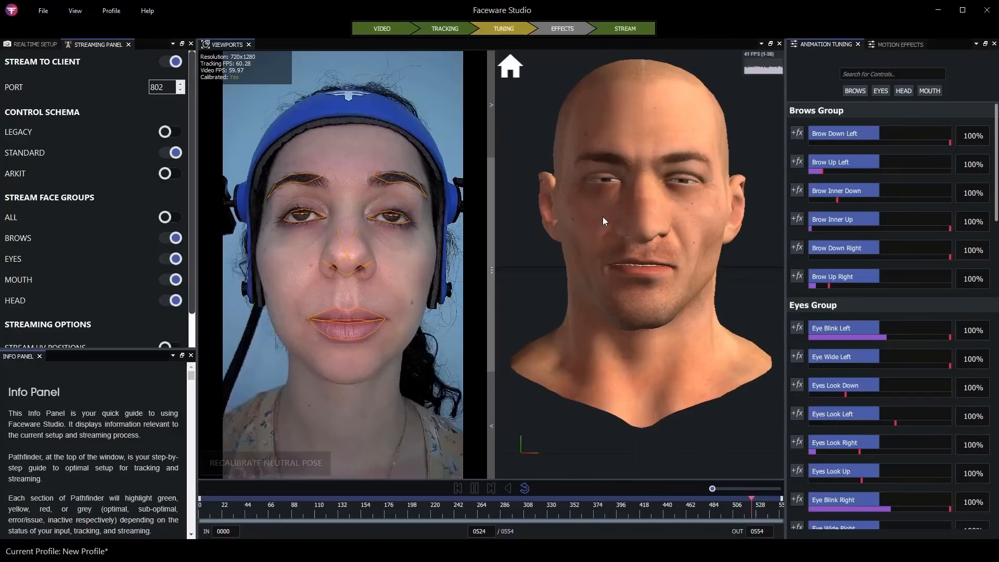
{"action": "left_click", "coordinate": [963, 11]}
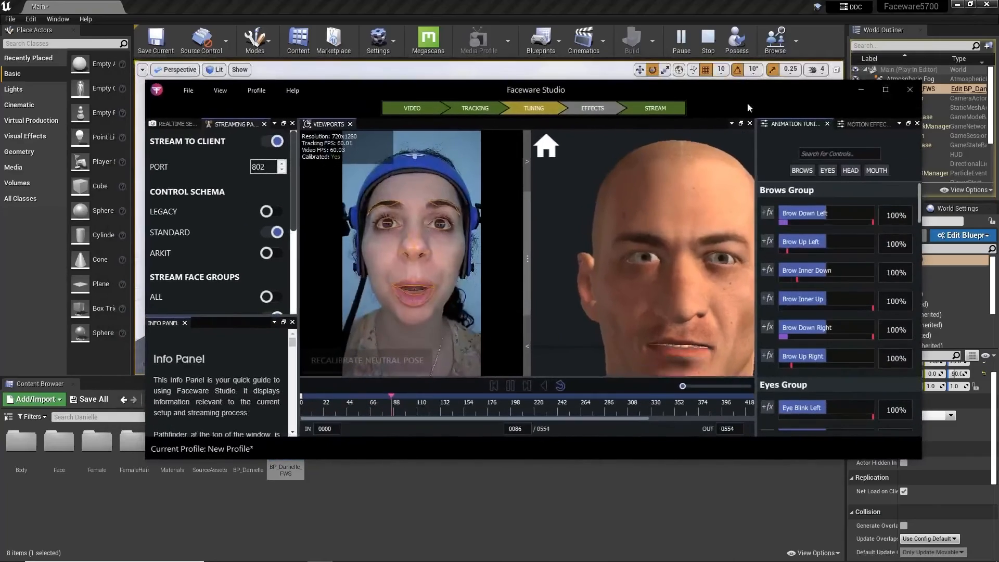
{"action": "left_click_drag", "start_coordinate": [606, 91], "coordinate": [615, 217]}
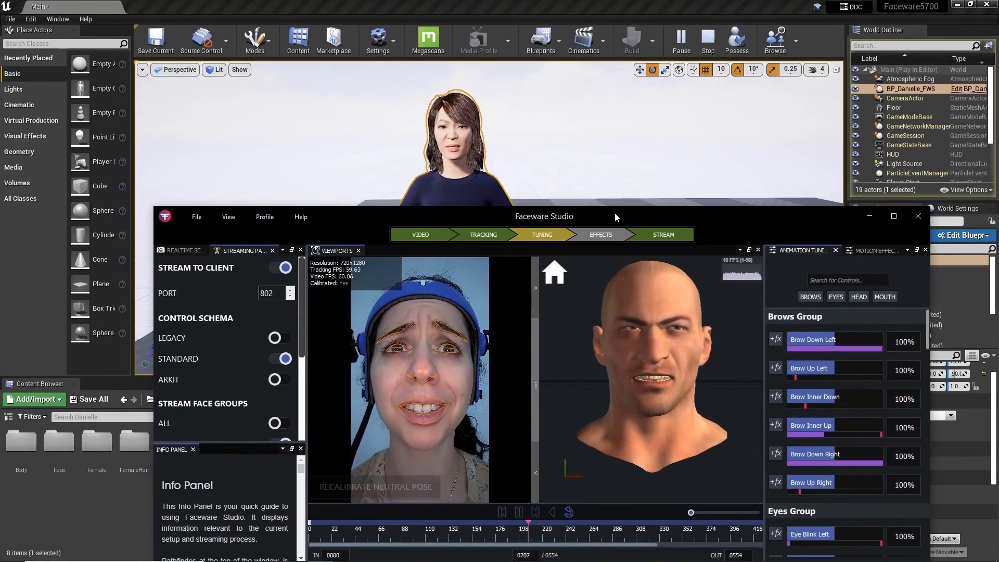